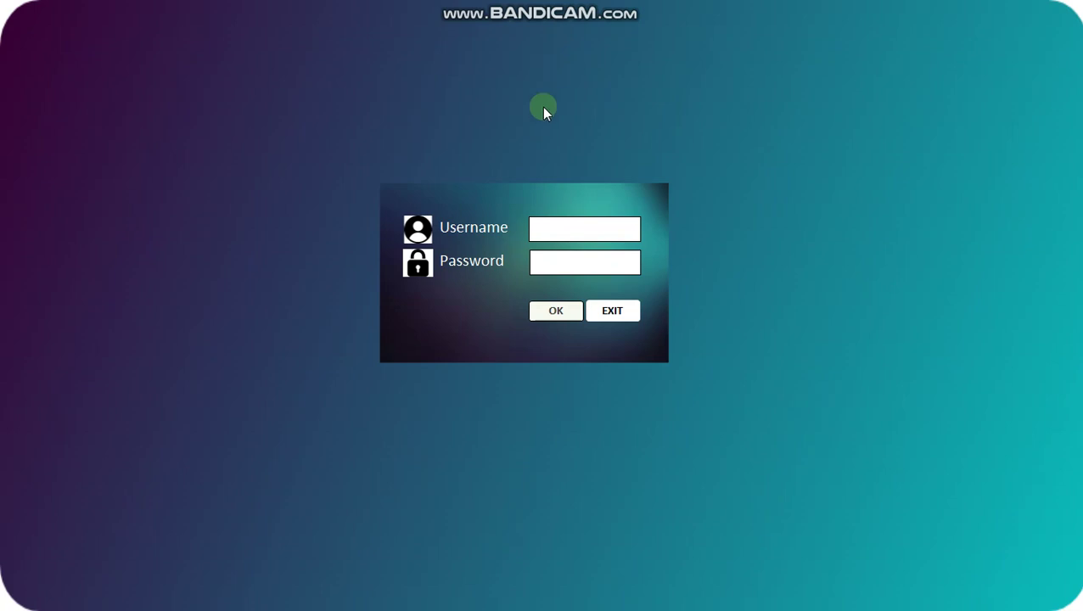
# - Try an empty login, dismiss the warning, and enter the lowercase admin username
pyautogui.click(545, 310)
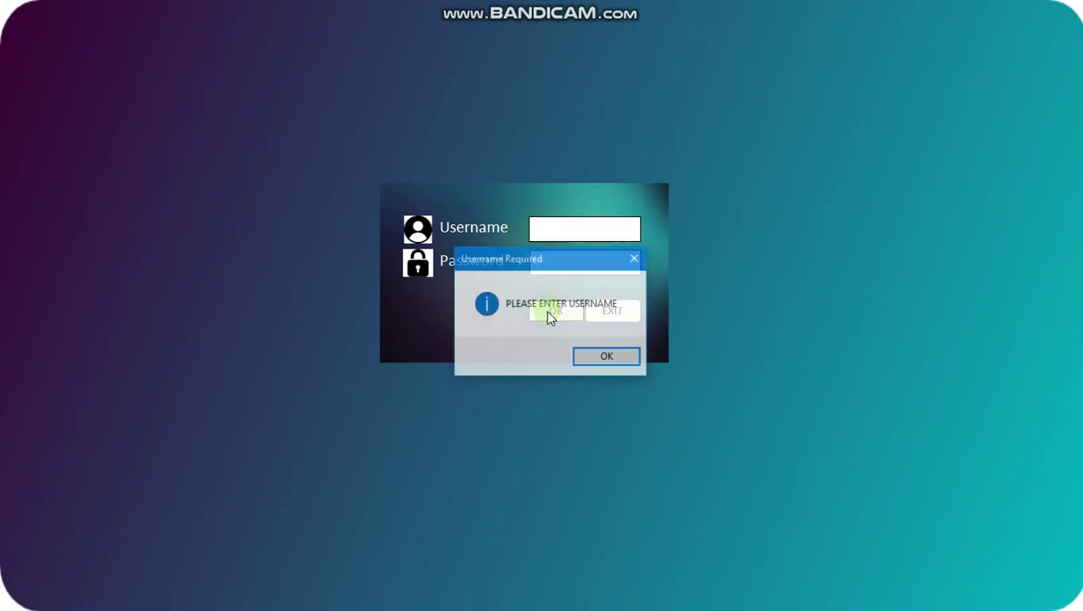
pyautogui.click(604, 355)
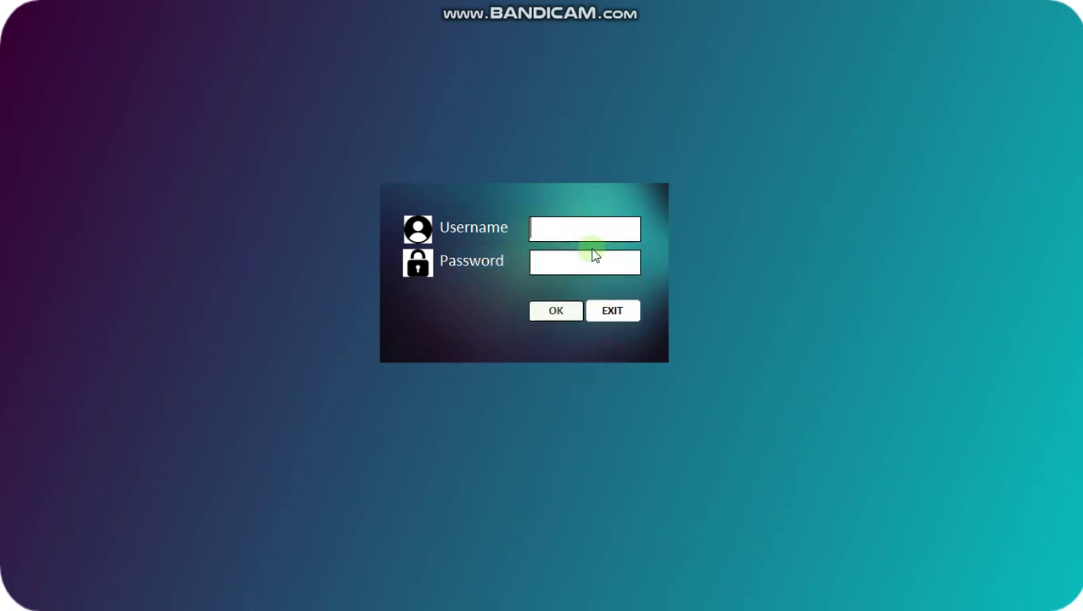
pyautogui.write('ADMIN')
pyautogui.press('BackSpace')
pyautogui.press('BackSpace')
pyautogui.press('BackSpace')
pyautogui.press('BackSpace')
pyautogui.press('BackSpace')
pyautogui.press('capslock')
pyautogui.write('ad')
pyautogui.write('min')
# - Enter the password, submit the login, and dismiss the incorrect login message
pyautogui.click(586, 264)
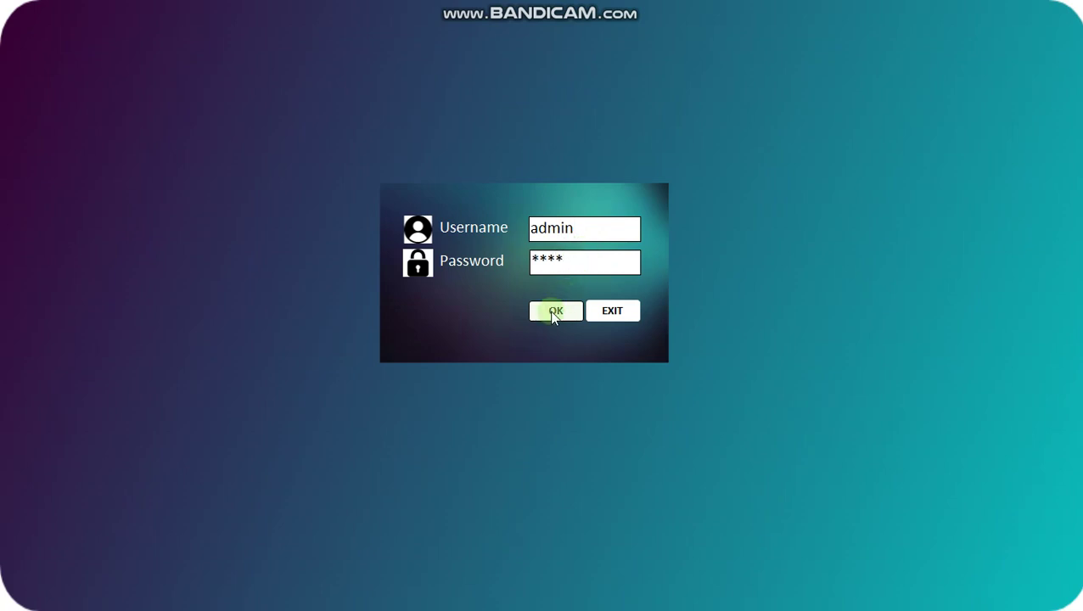
pyautogui.click(553, 312)
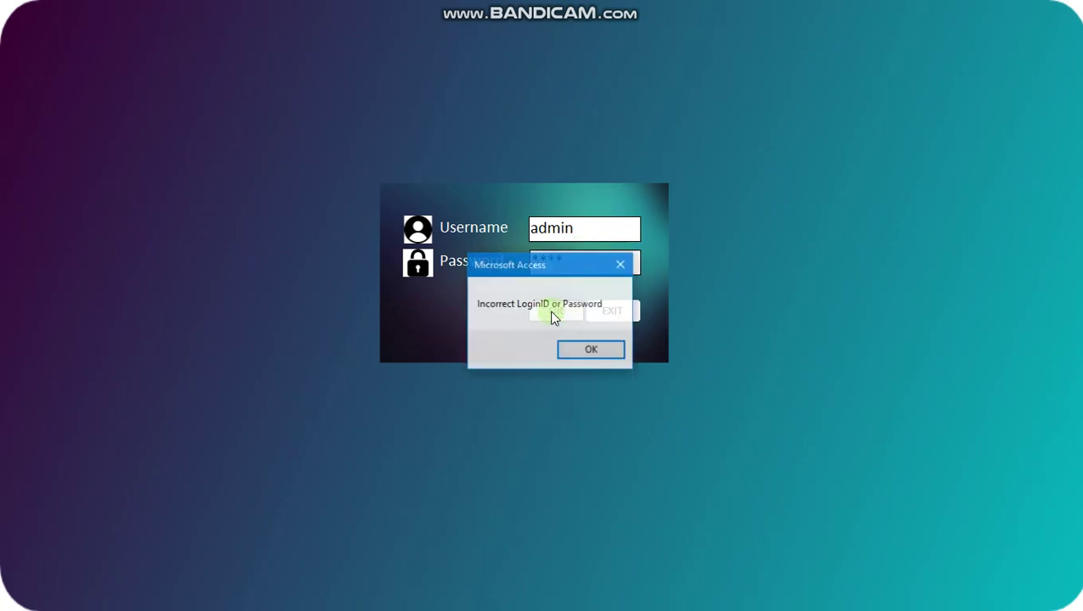
pyautogui.click(588, 344)
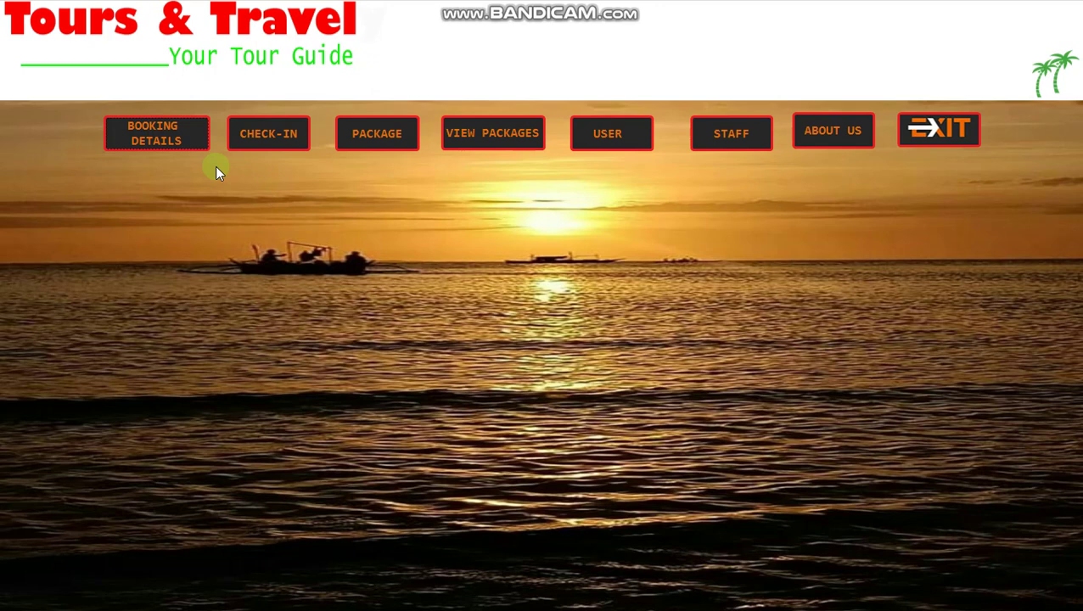
# - Open the booking details form from the main menu
pyautogui.click(188, 145)
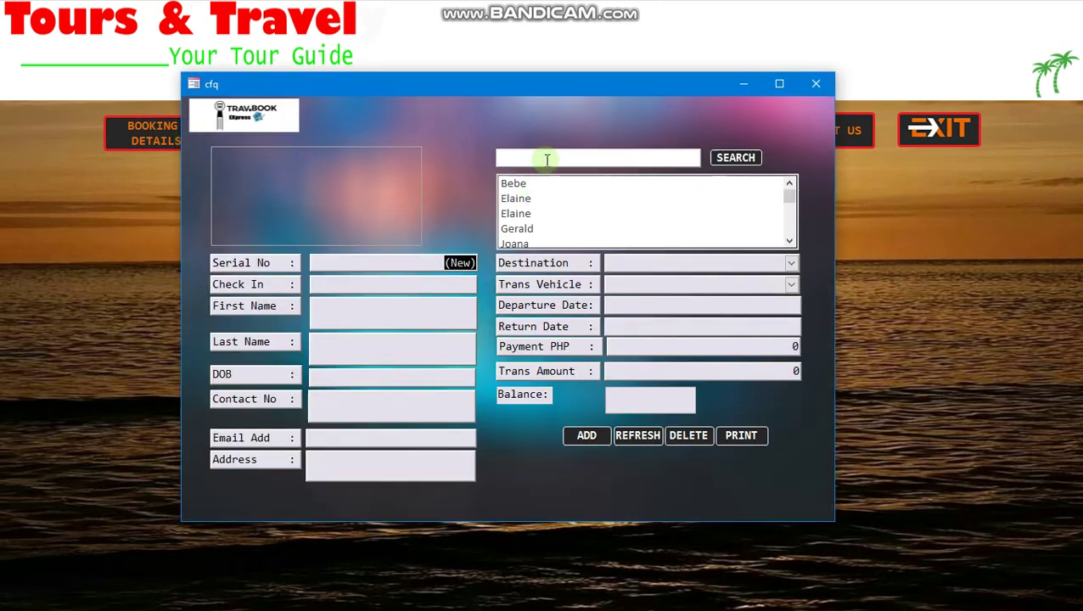
# - Search bookings by the client's name and load their third booking, the Monsanto tricycle trip
pyautogui.click(547, 159)
pyautogui.press('capslock')
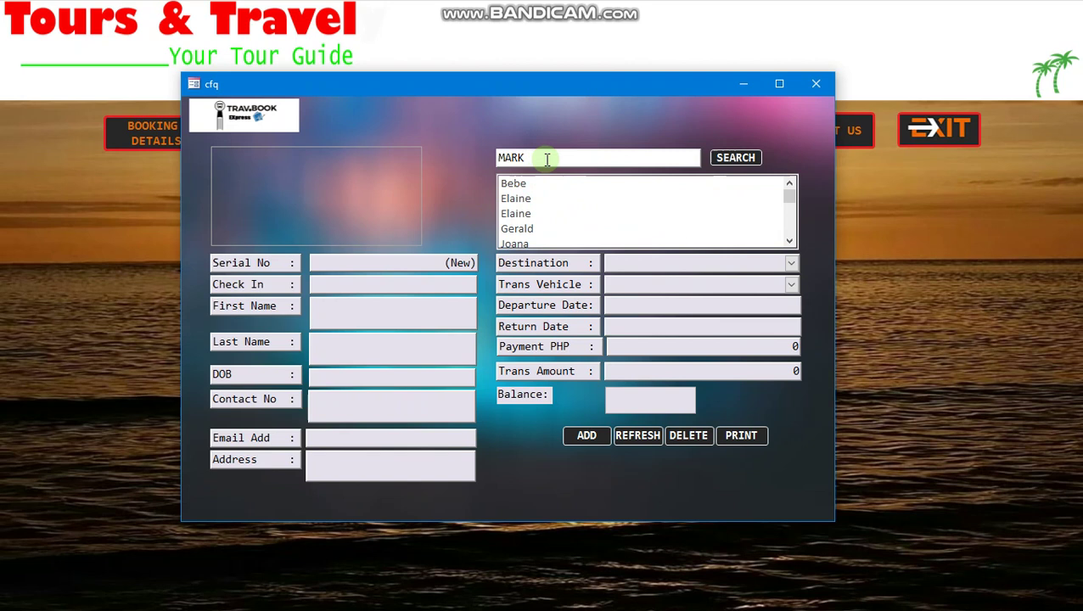
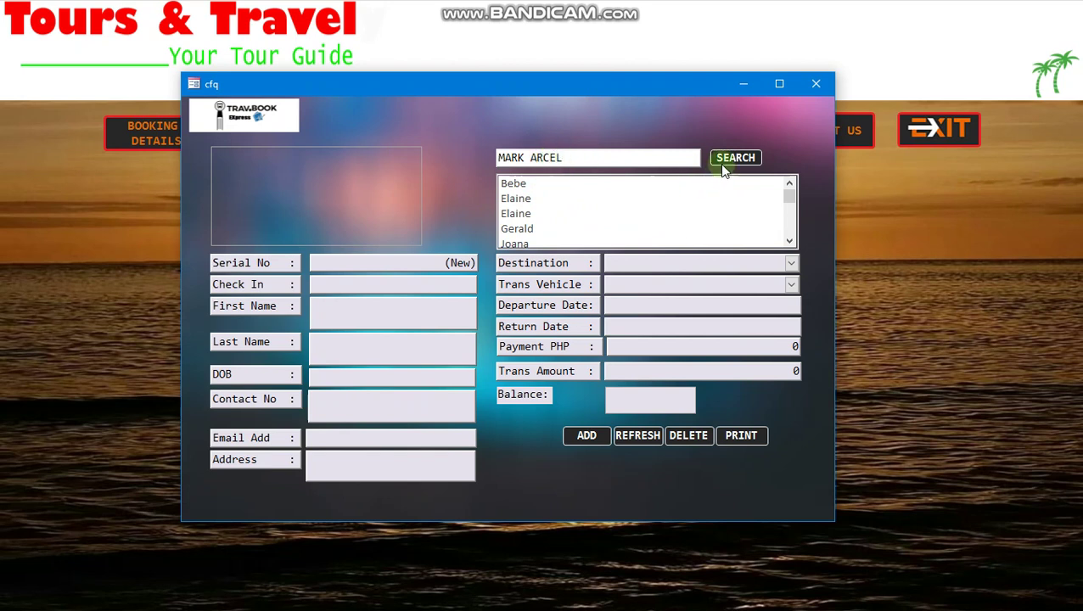
pyautogui.click(720, 157)
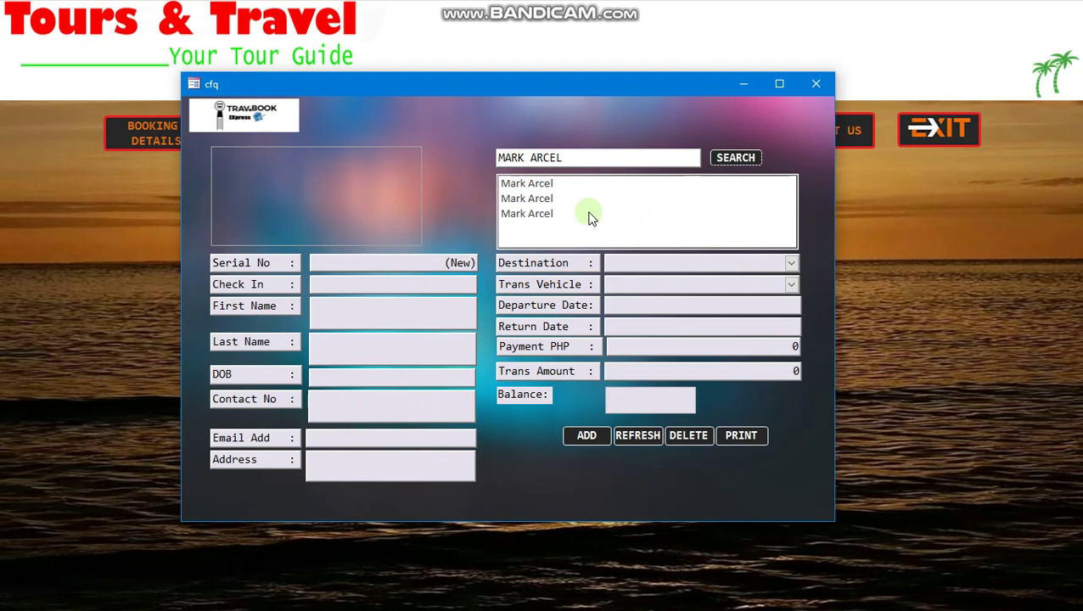
pyautogui.click(545, 185)
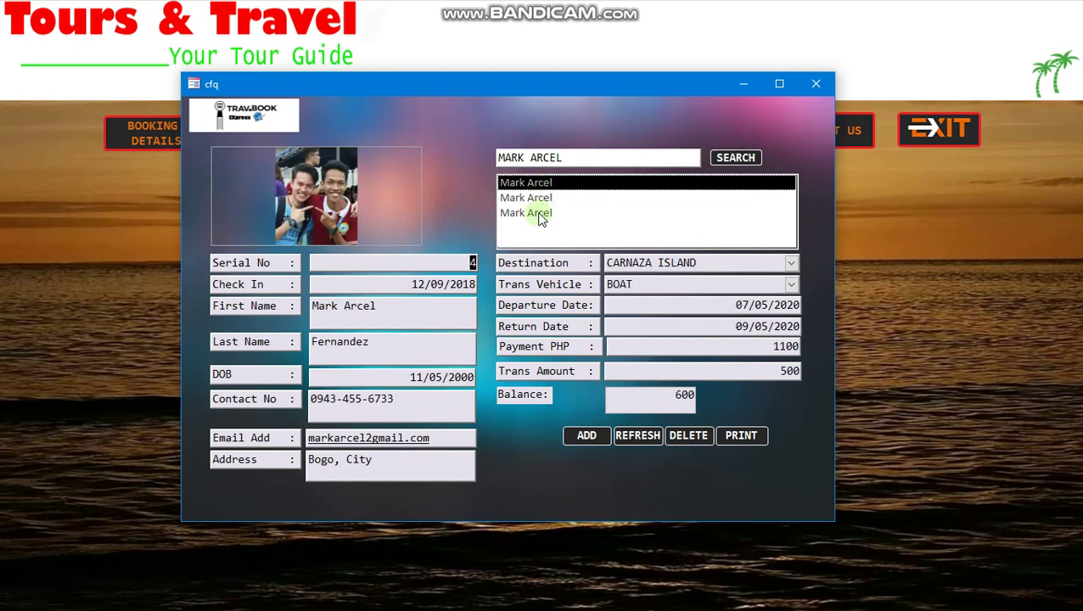
pyautogui.click(539, 214)
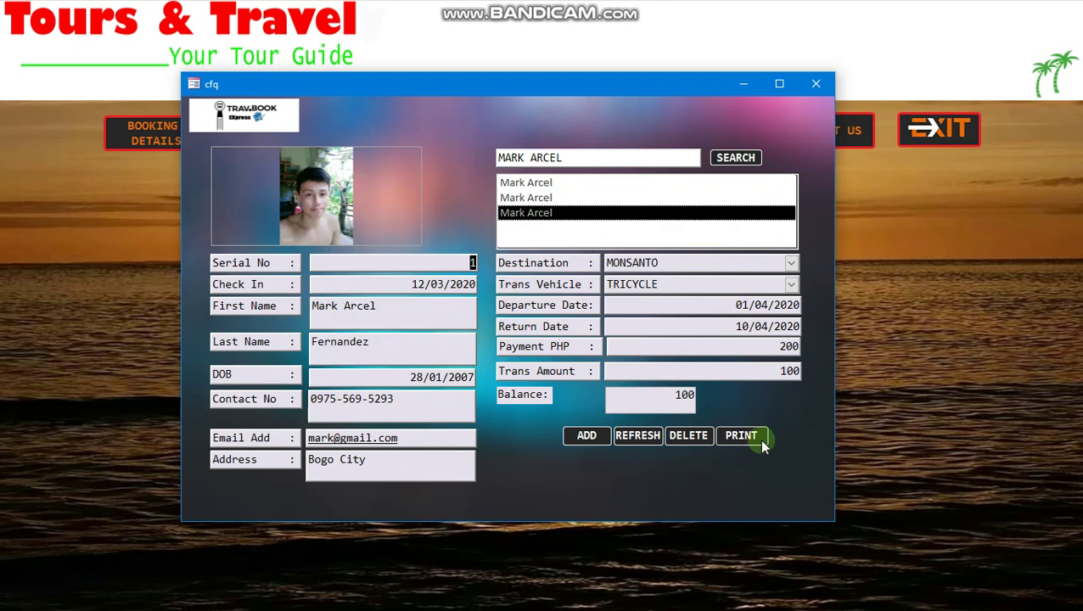
# - Preview the client's individual report and zoom in on its rows and right-hand columns
pyautogui.click(762, 443)
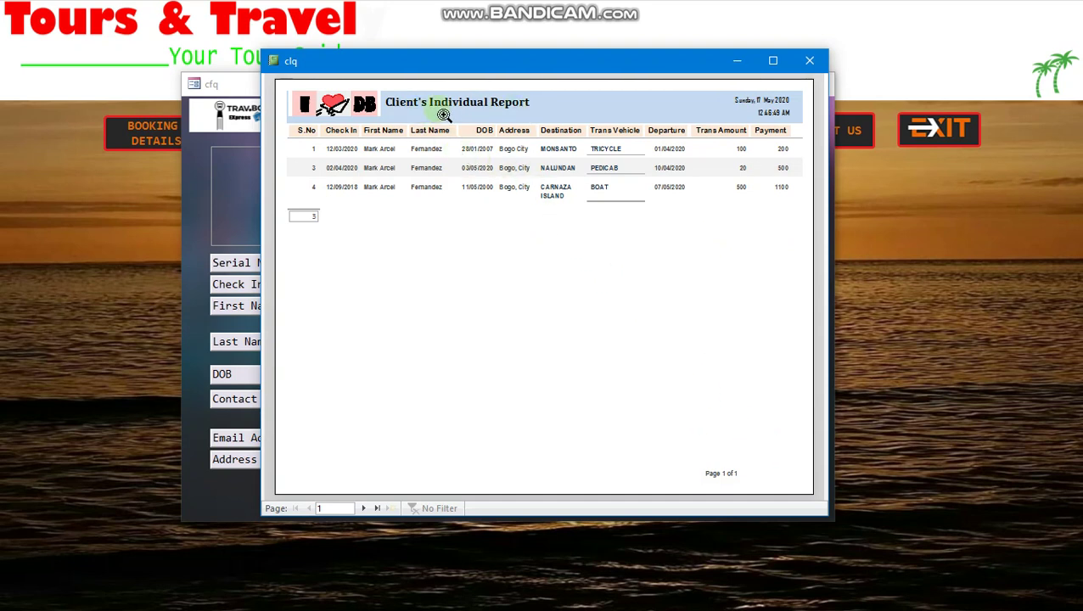
pyautogui.click(383, 158)
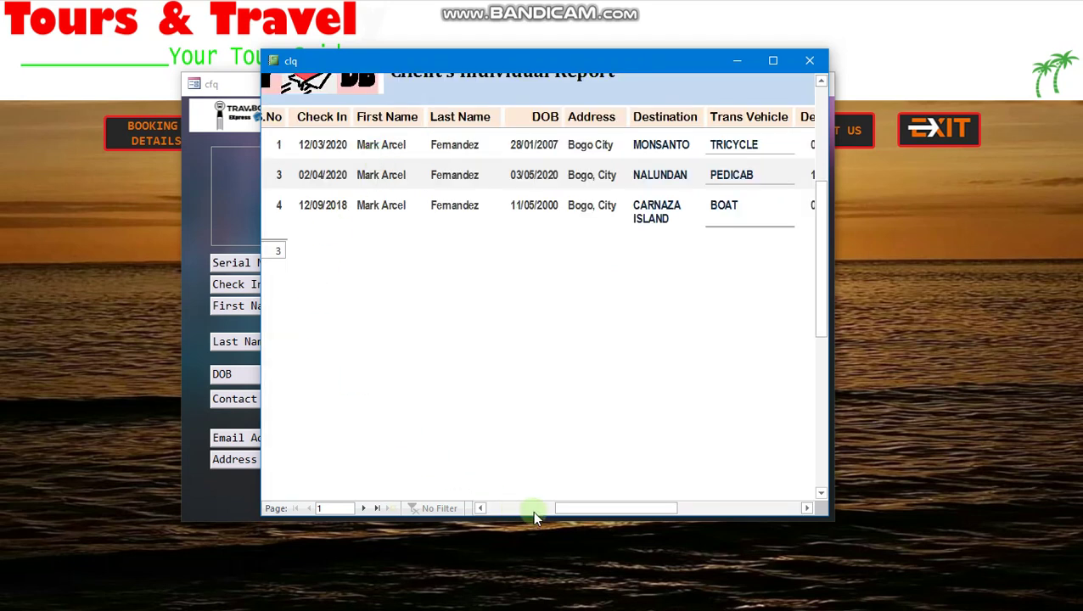
pyautogui.moveTo(578, 510); pyautogui.dragTo(546, 509)
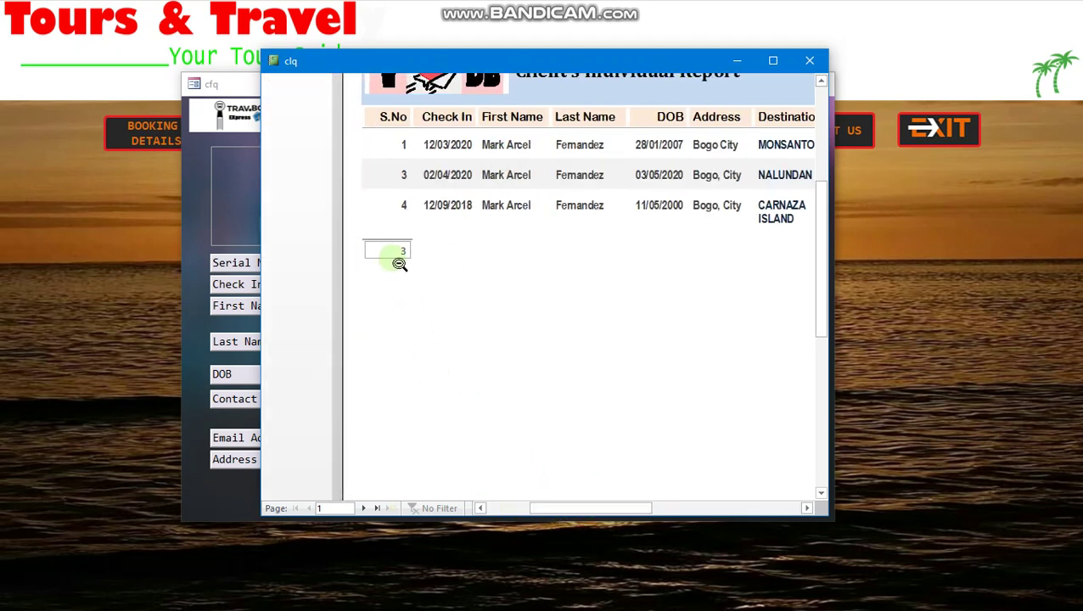
pyautogui.click(638, 330)
pyautogui.click(785, 111)
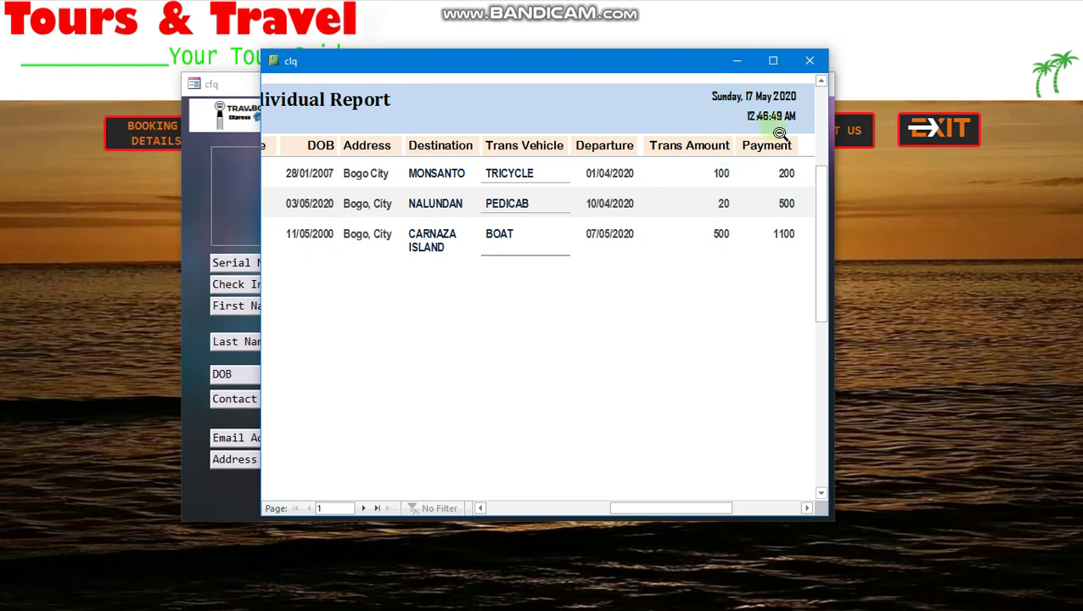
pyautogui.click(642, 128)
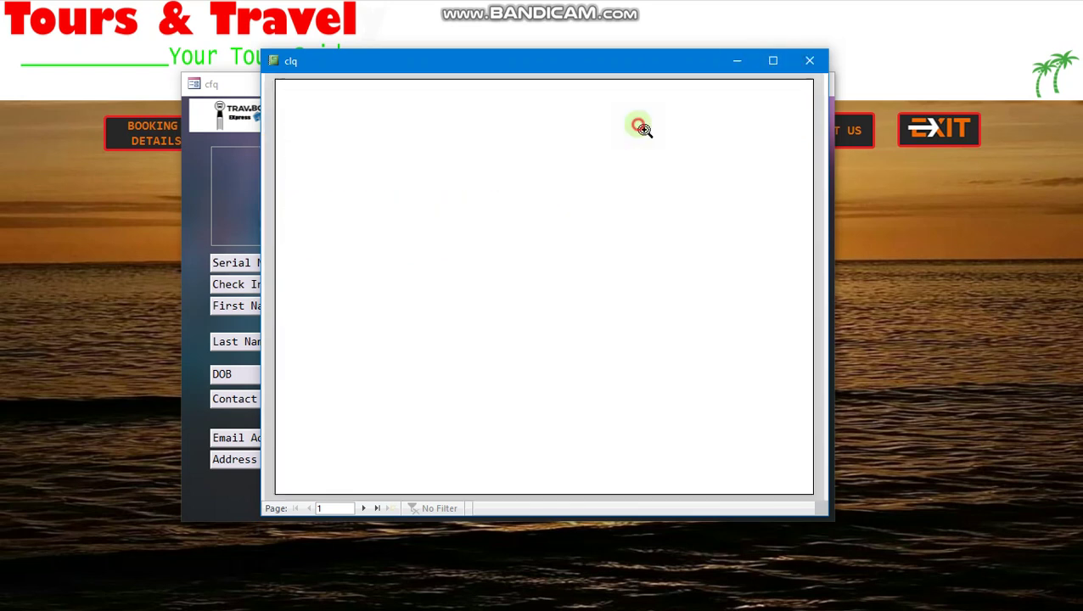
# - Close the report and booking form, open check-in records, and enter 02/04 as the search
pyautogui.click(811, 64)
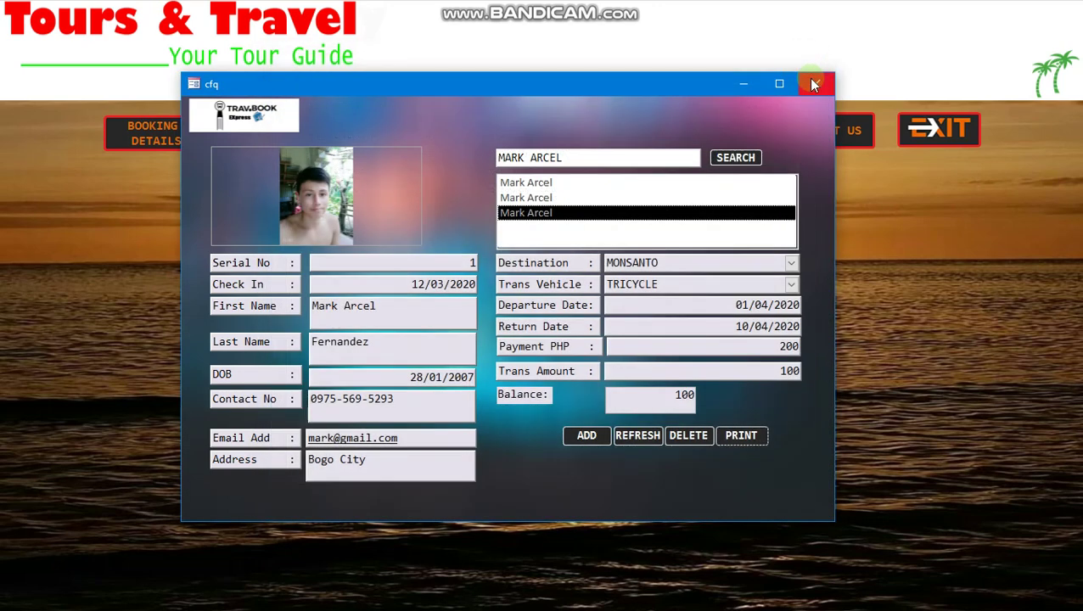
pyautogui.click(812, 83)
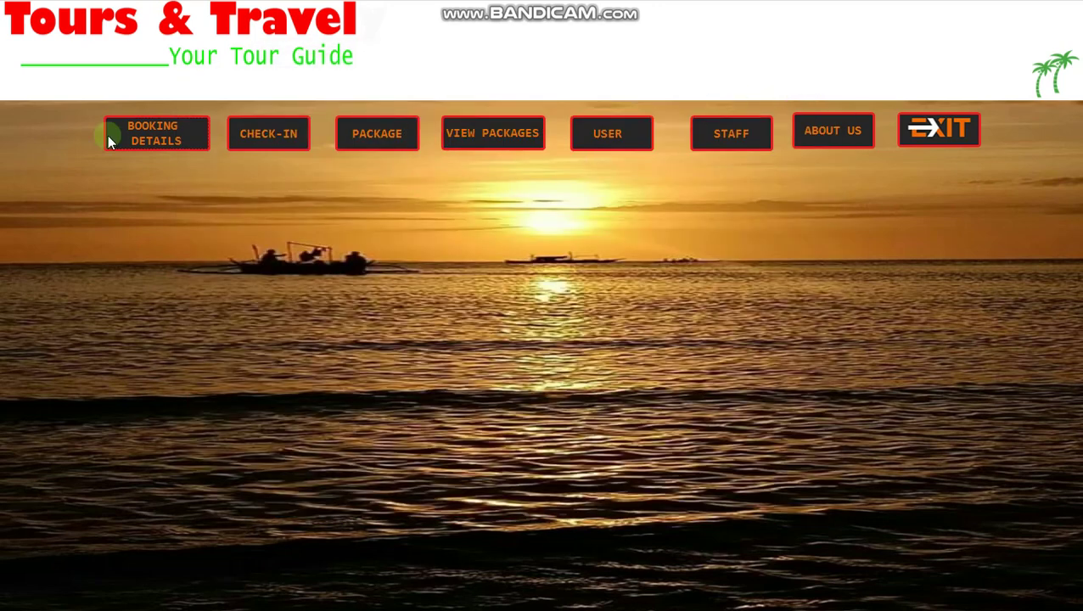
pyautogui.click(247, 138)
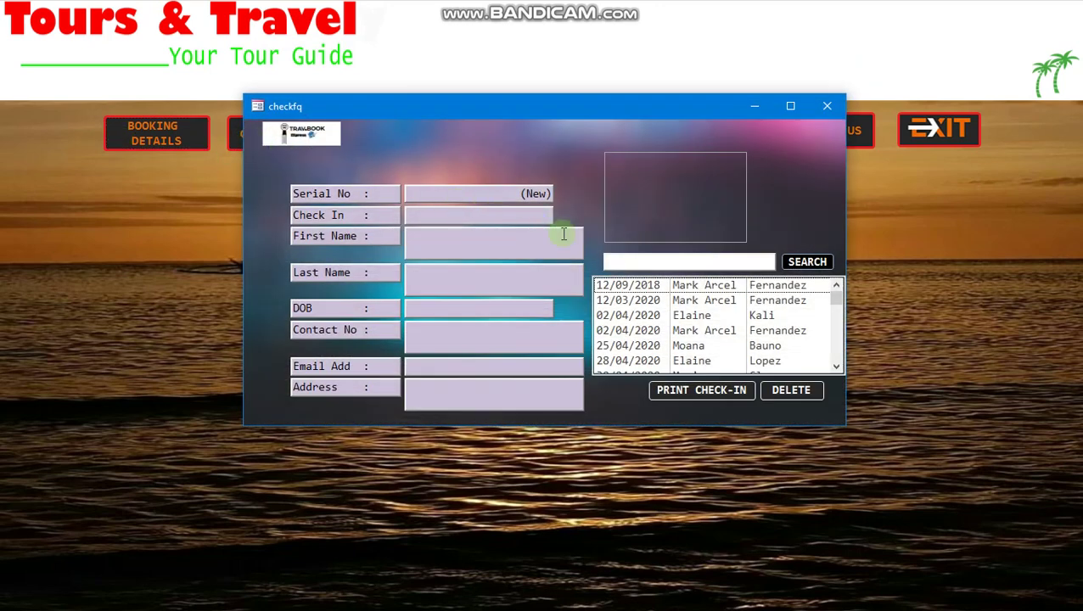
pyautogui.click(645, 261)
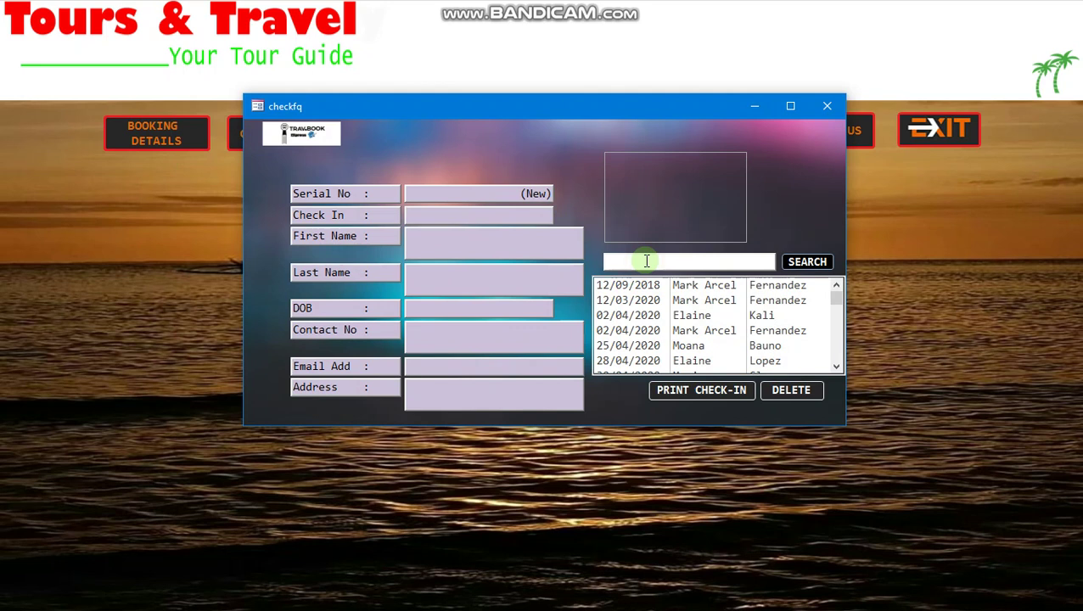
pyautogui.write('0')
pyautogui.write('2')
pyautogui.write('/')
pyautogui.write('04')
# - Search check-ins for 02/04 and load the second of the two 02/04/2020 records
pyautogui.click(786, 263)
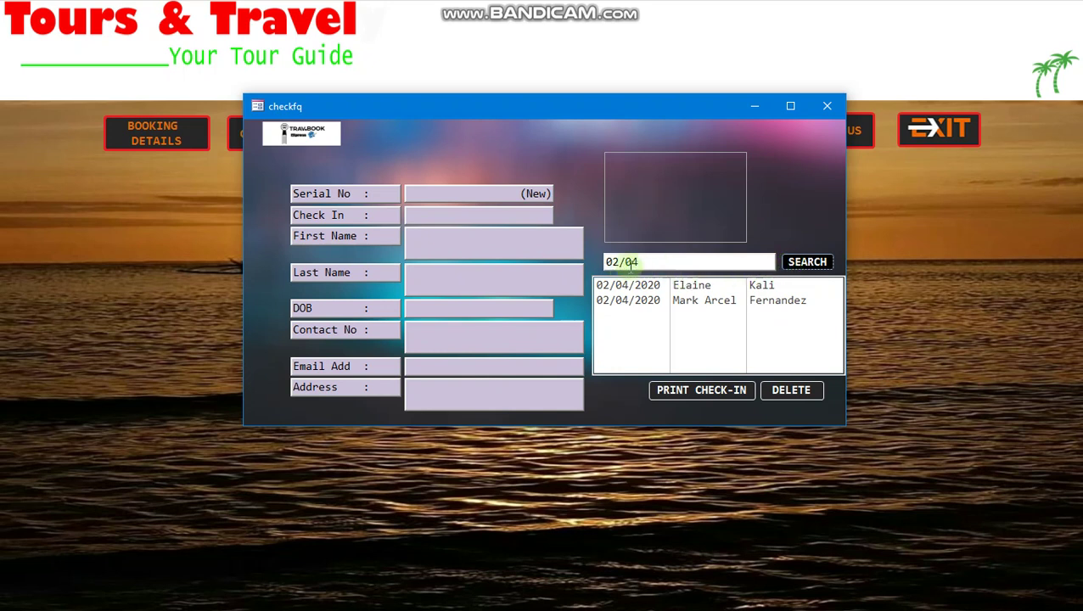
pyautogui.click(687, 290)
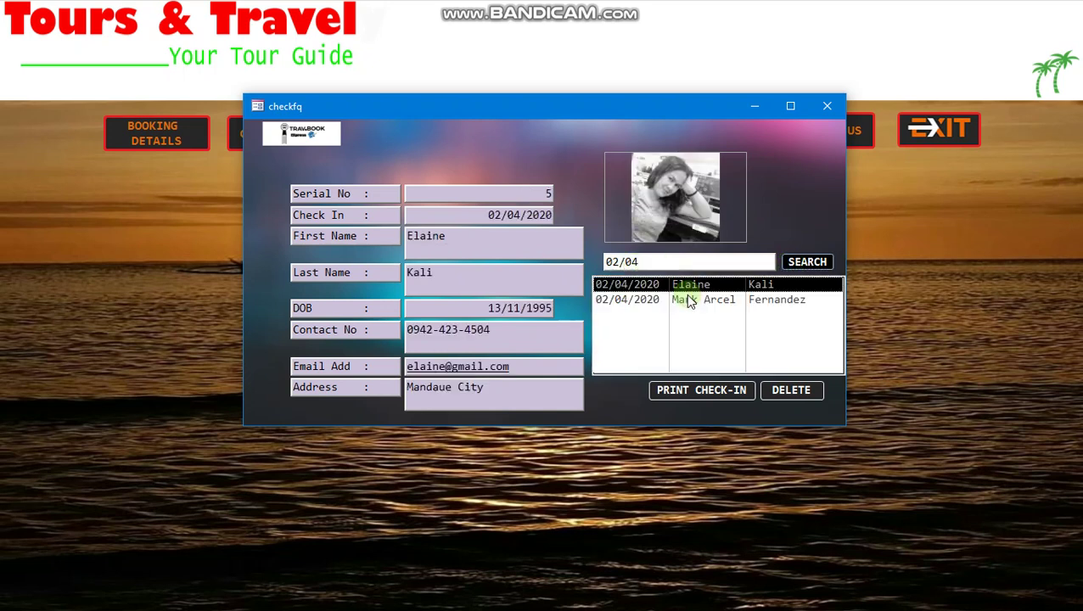
pyautogui.click(688, 302)
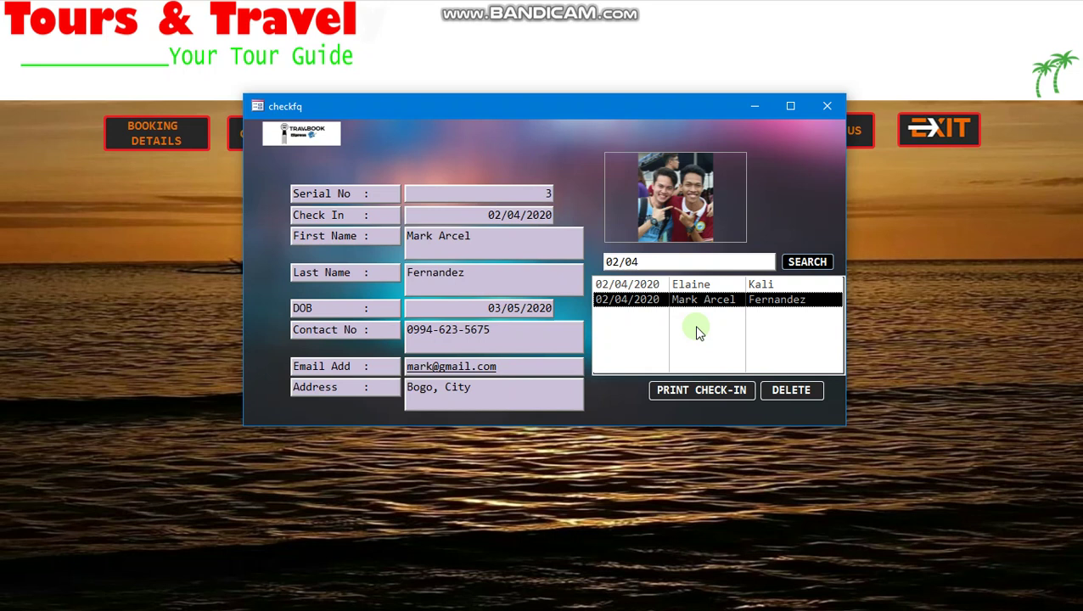
pyautogui.click(667, 263)
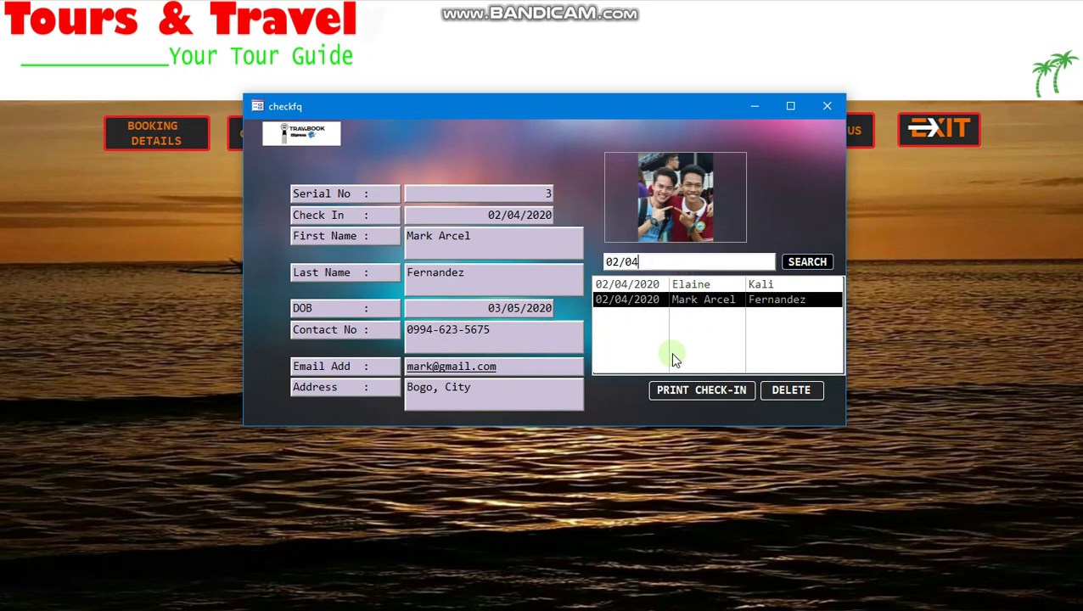
pyautogui.click(696, 394)
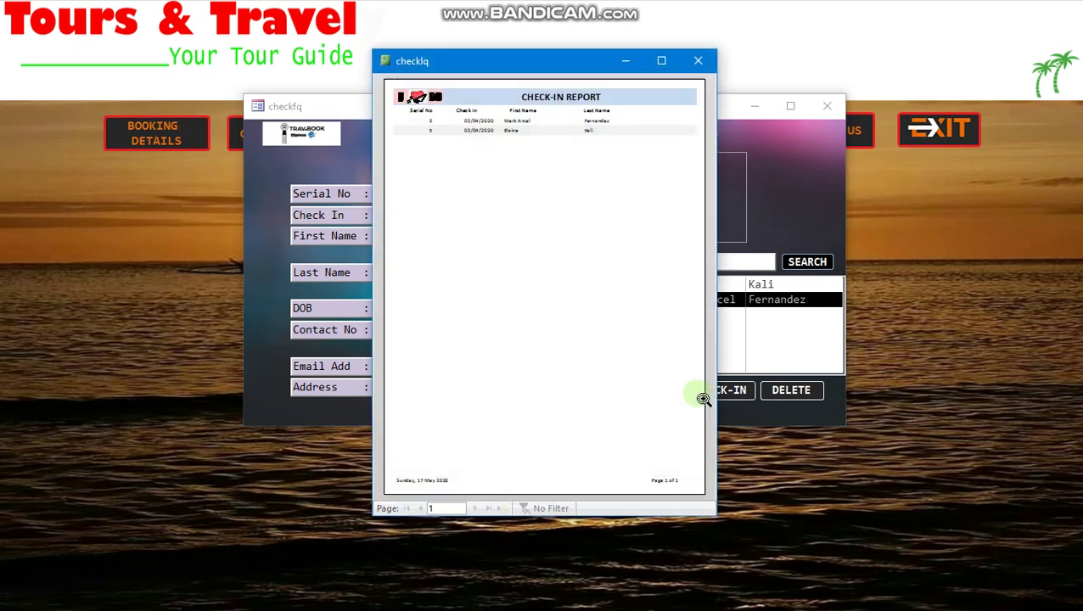
pyautogui.click(556, 103)
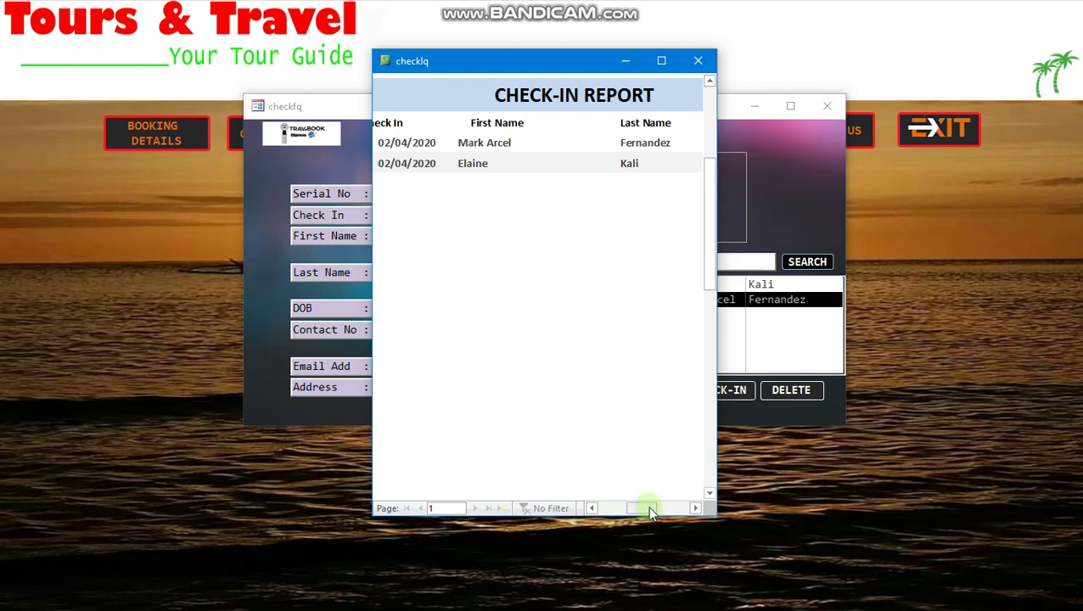
pyautogui.moveTo(645, 507); pyautogui.dragTo(626, 509)
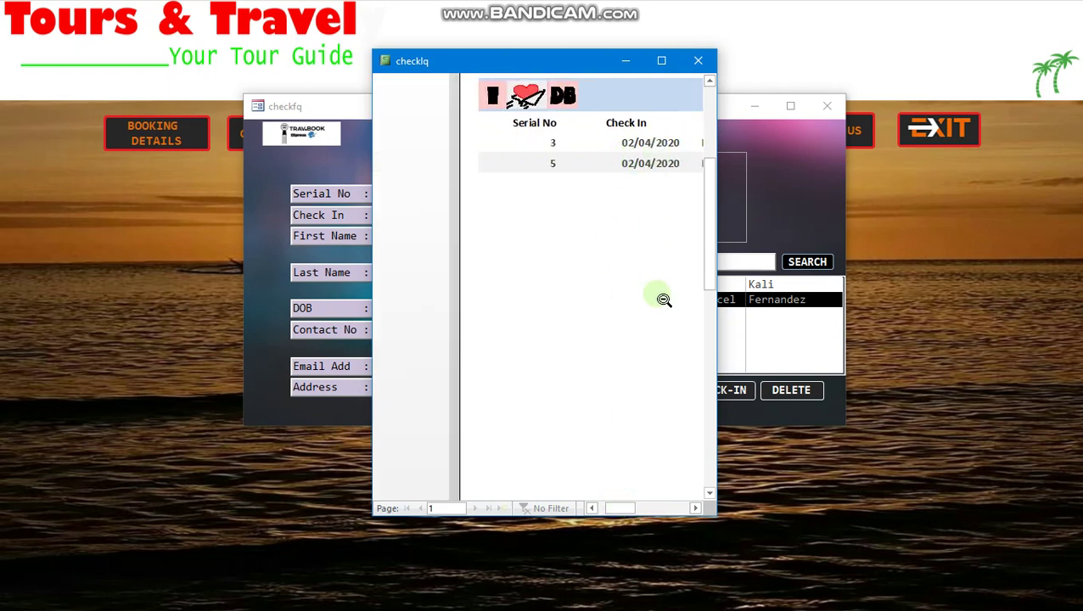
pyautogui.click(628, 208)
pyautogui.click(523, 121)
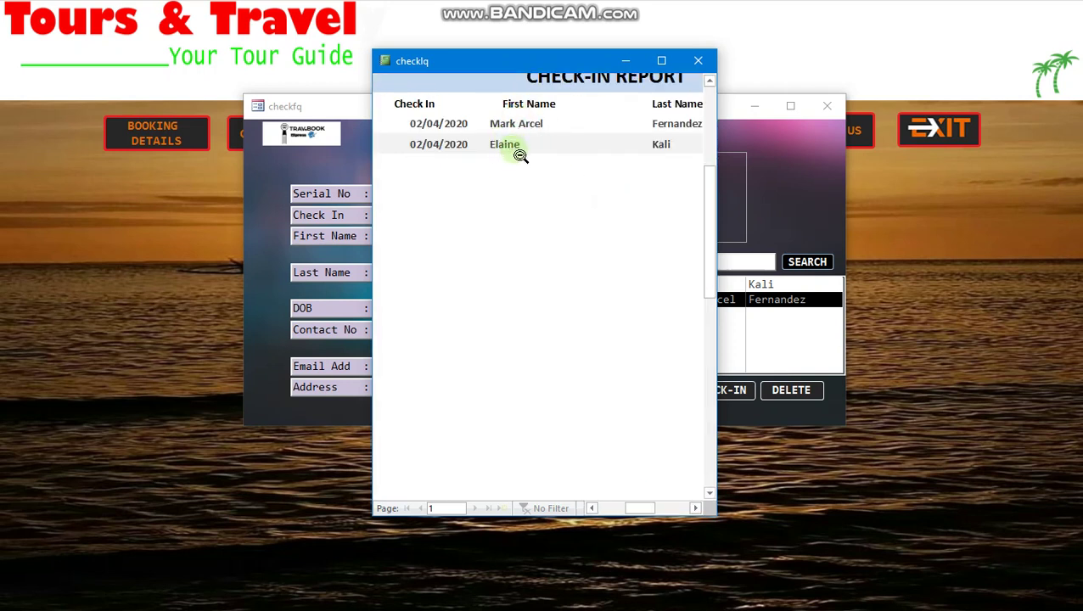
pyautogui.click(521, 157)
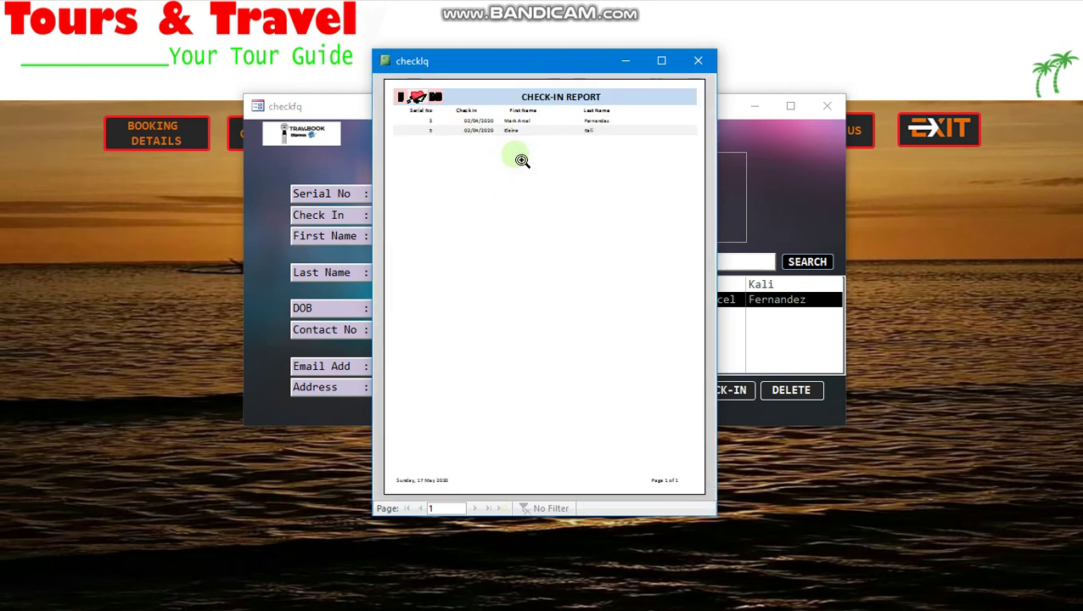
pyautogui.click(414, 487)
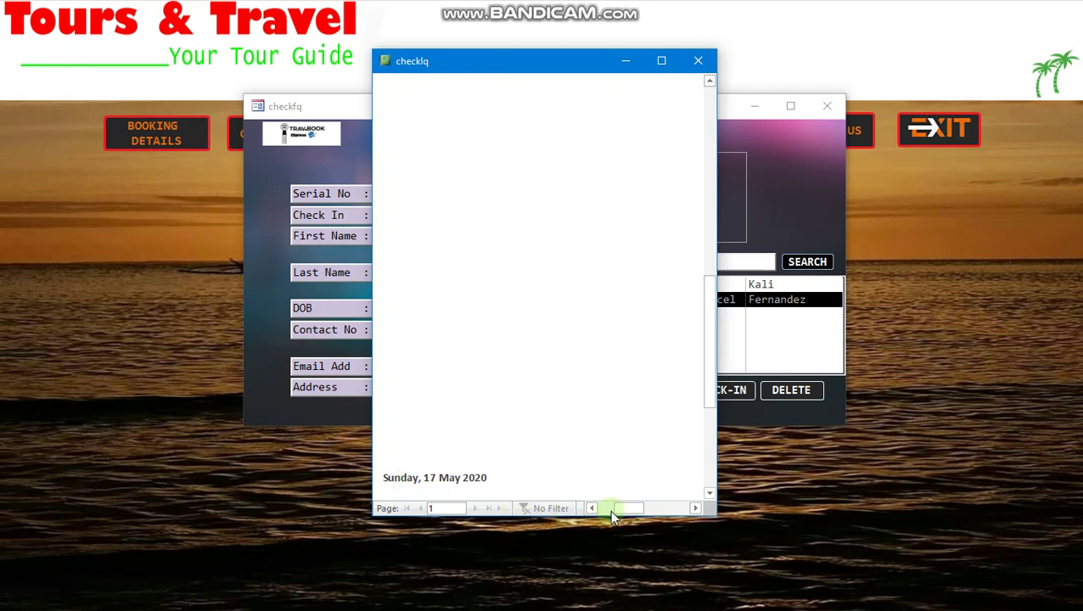
pyautogui.moveTo(614, 507); pyautogui.dragTo(606, 507)
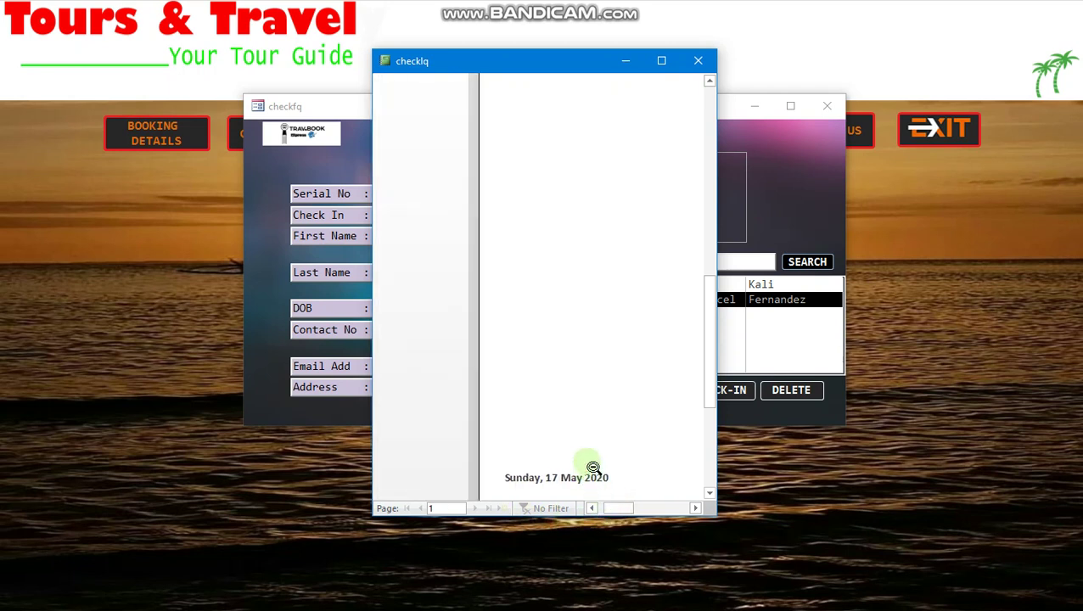
pyautogui.scroll(-2, 605, 454)
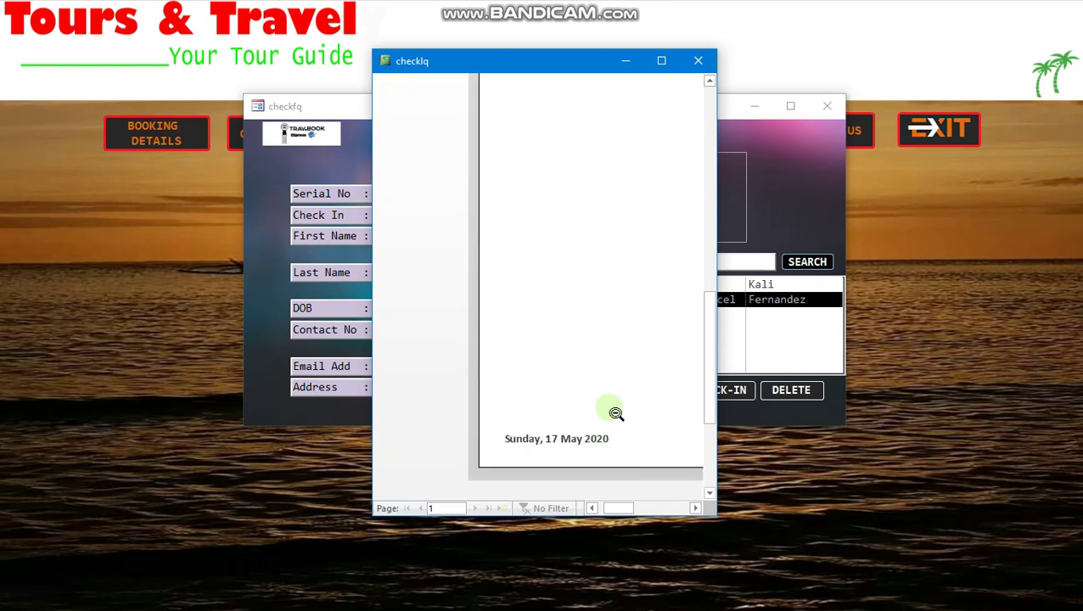
pyautogui.click(617, 408)
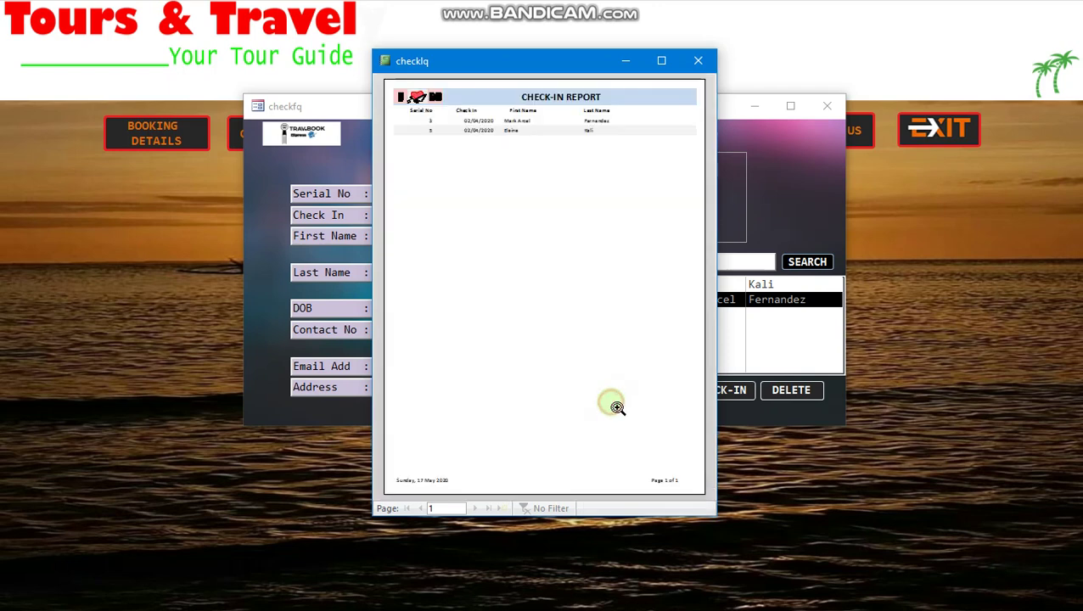
pyautogui.click(693, 68)
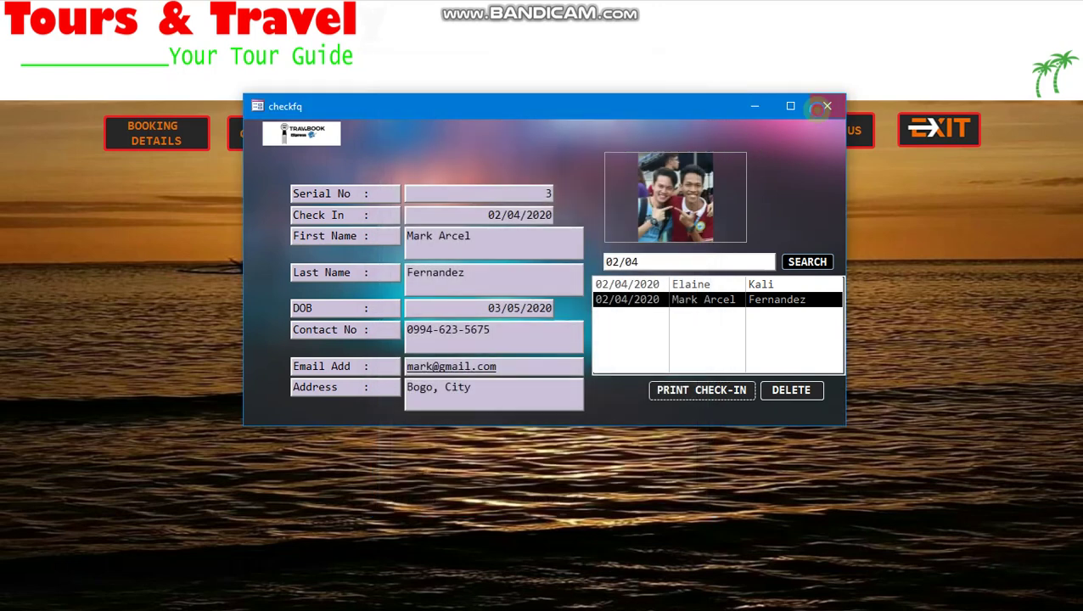
# - Open the package destinations form and browse the Carnaza Island, De Payag and Larsian packages
pyautogui.click(826, 106)
pyautogui.click(387, 144)
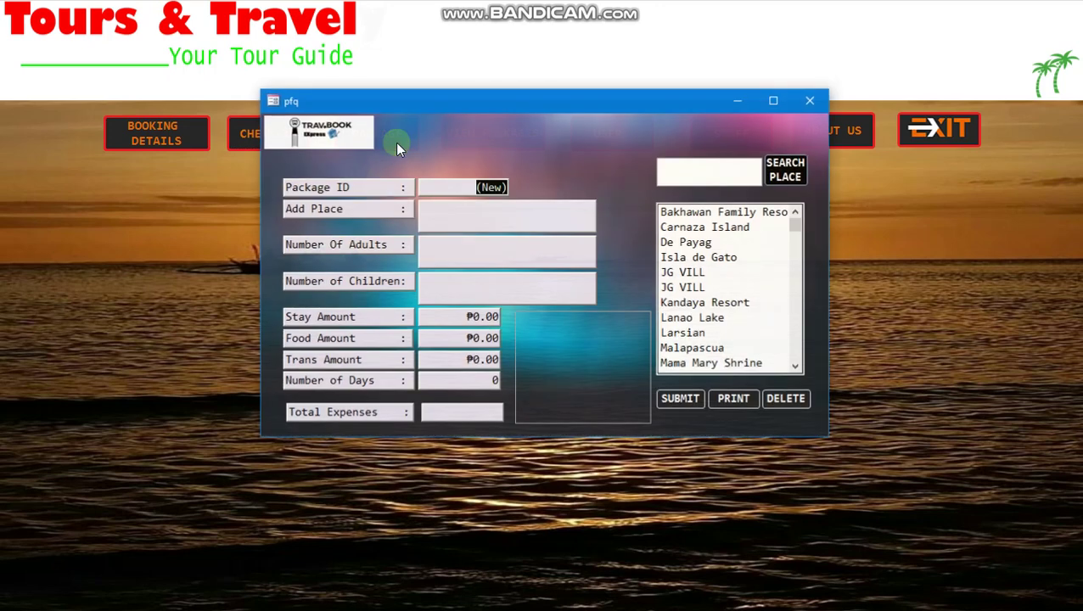
pyautogui.click(695, 165)
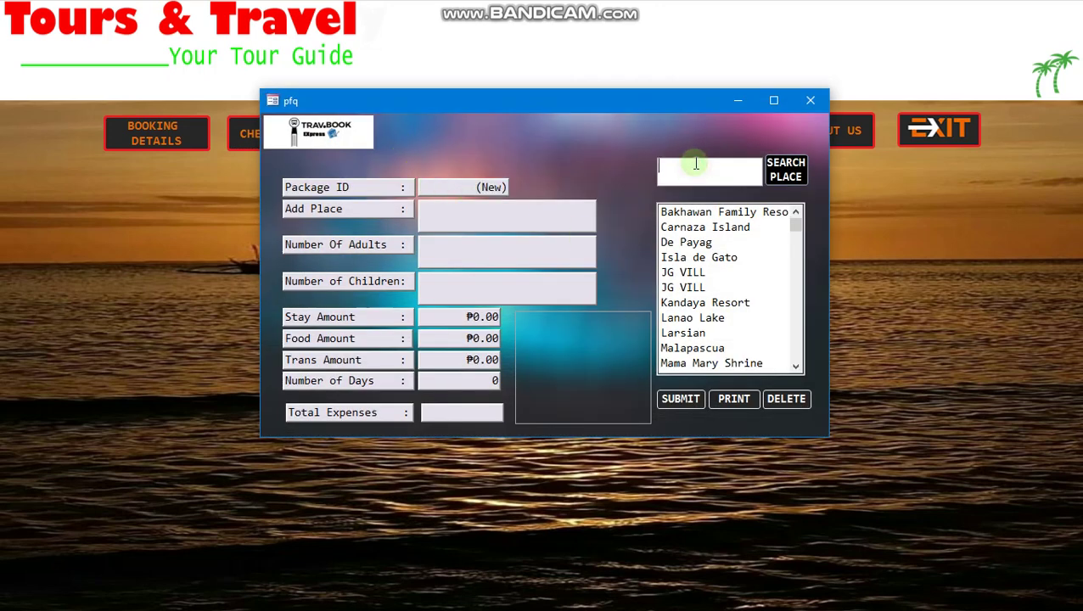
pyautogui.click(696, 227)
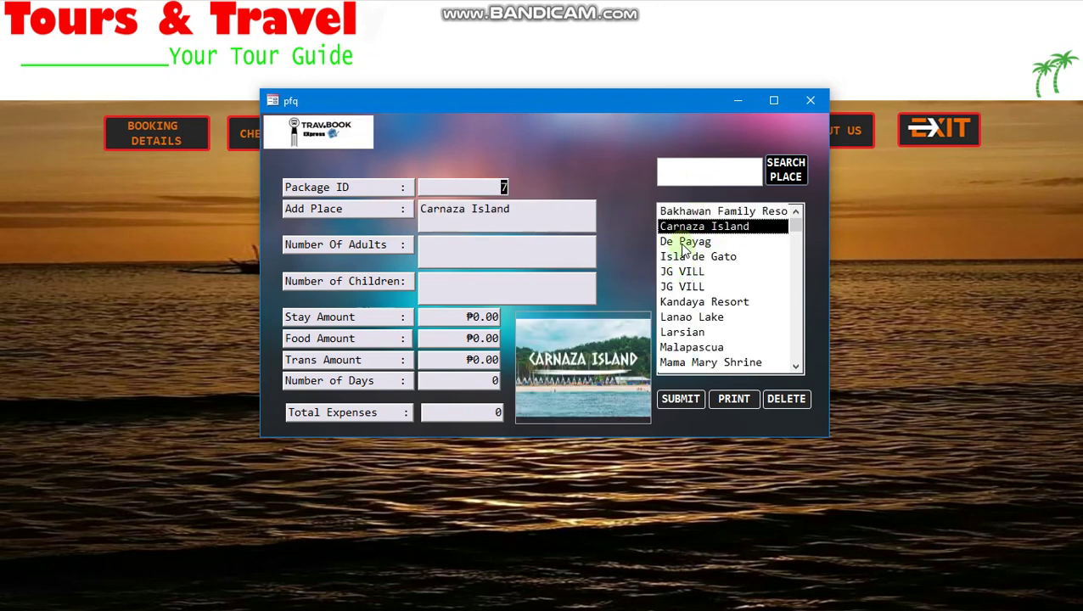
pyautogui.click(684, 242)
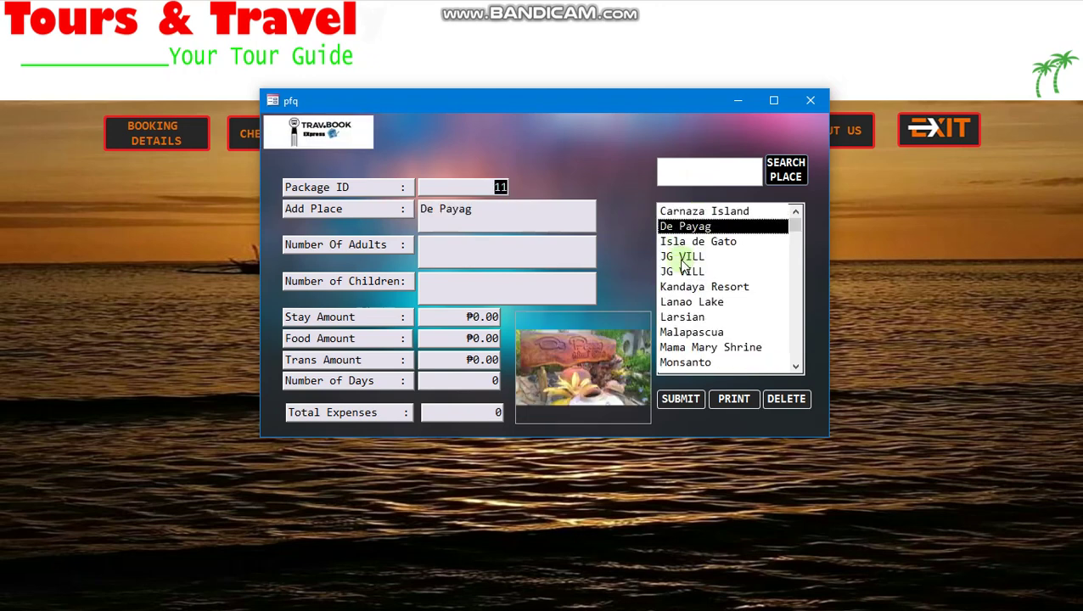
pyautogui.click(692, 317)
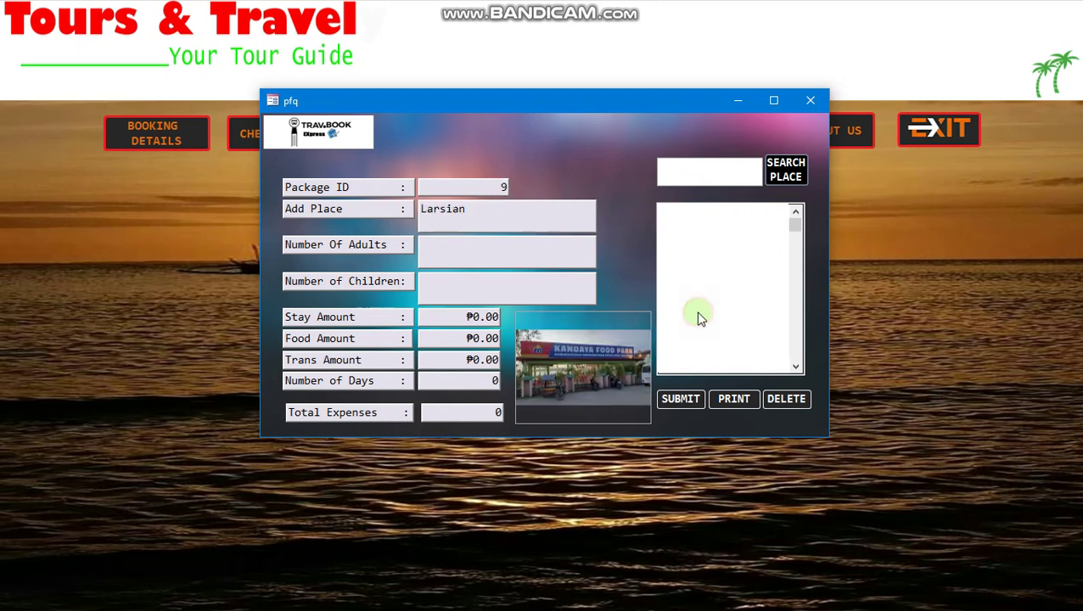
# - Search places for 'JG VILL' and compare its two packages, ending on the first
pyautogui.click(697, 177)
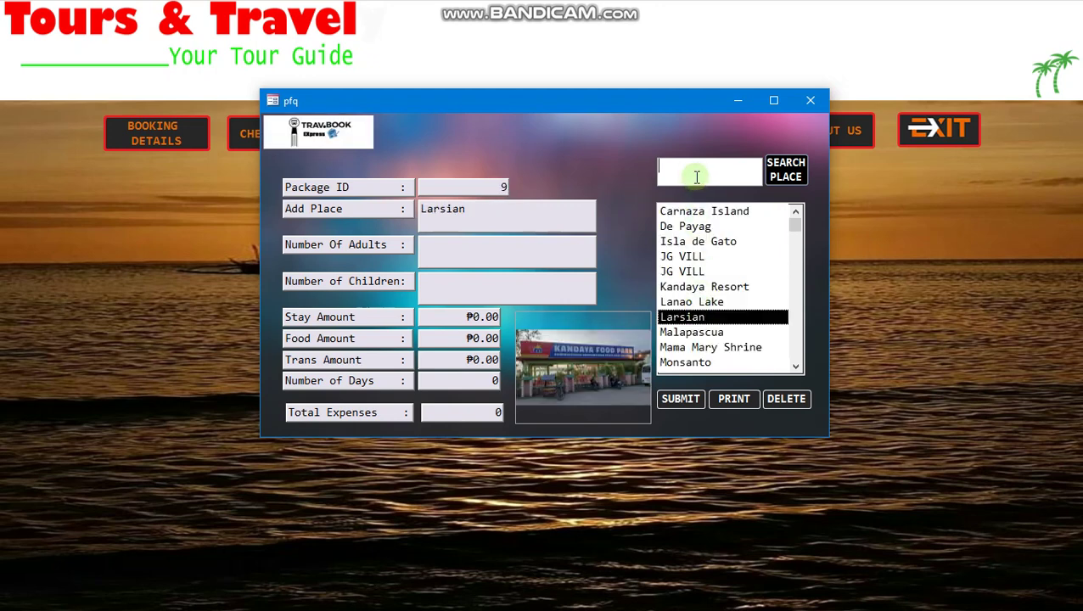
pyautogui.write('JG VILL')
pyautogui.click(773, 175)
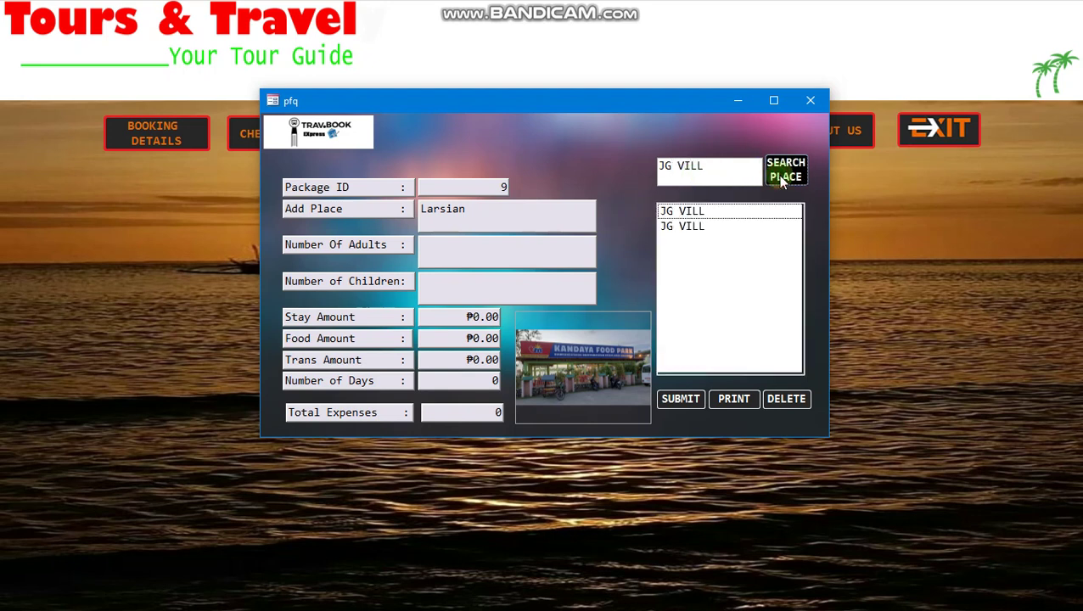
pyautogui.click(738, 212)
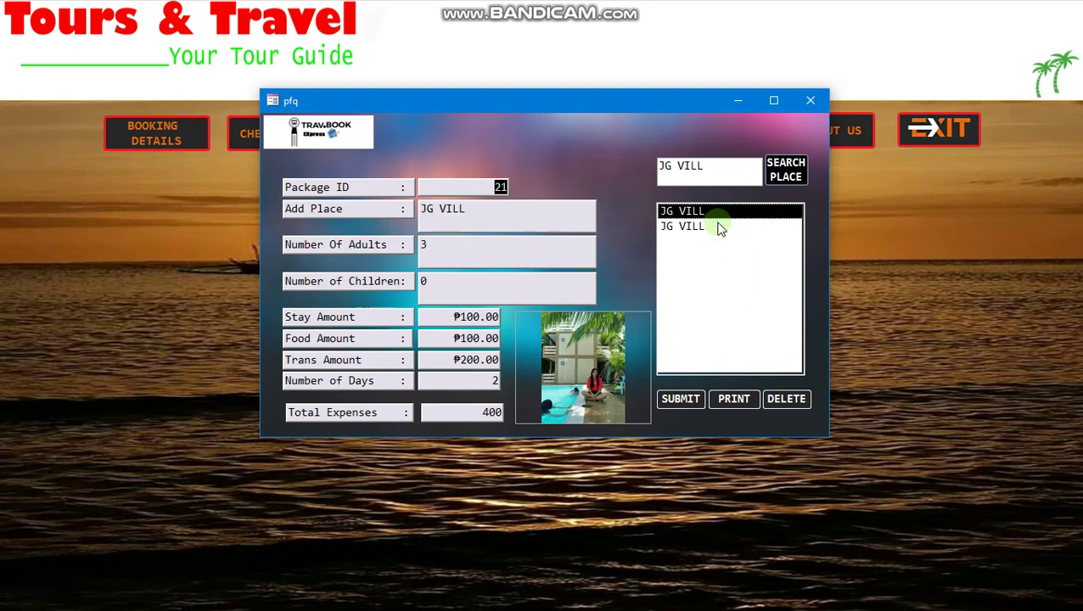
pyautogui.click(717, 227)
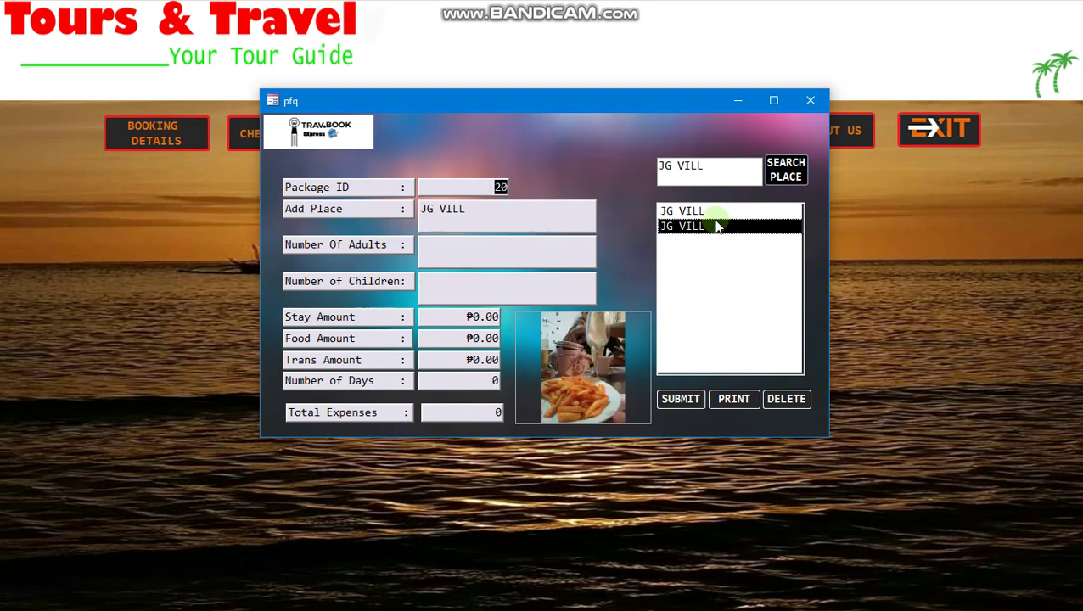
pyautogui.click(713, 213)
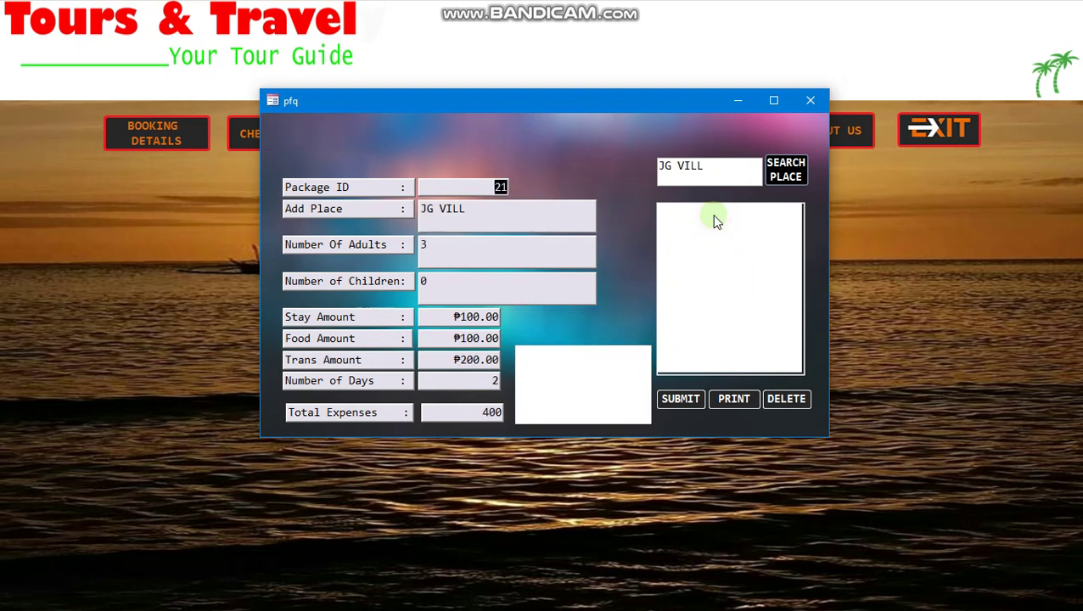
# - Print the JG VILL destination report, dismiss the page-width warning, and zoom through its cost columns
pyautogui.click(735, 404)
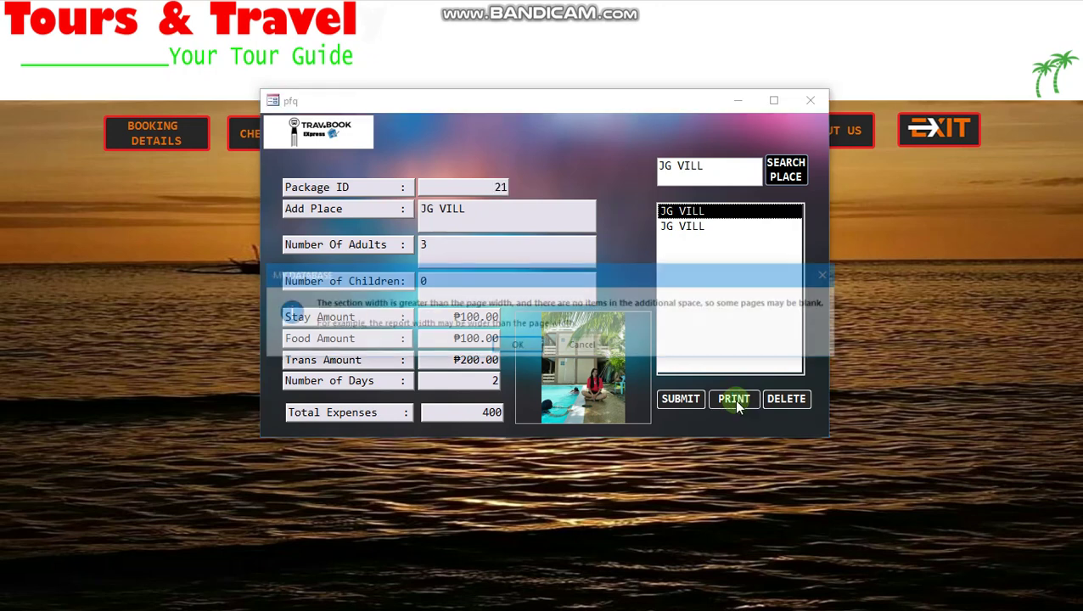
pyautogui.click(519, 345)
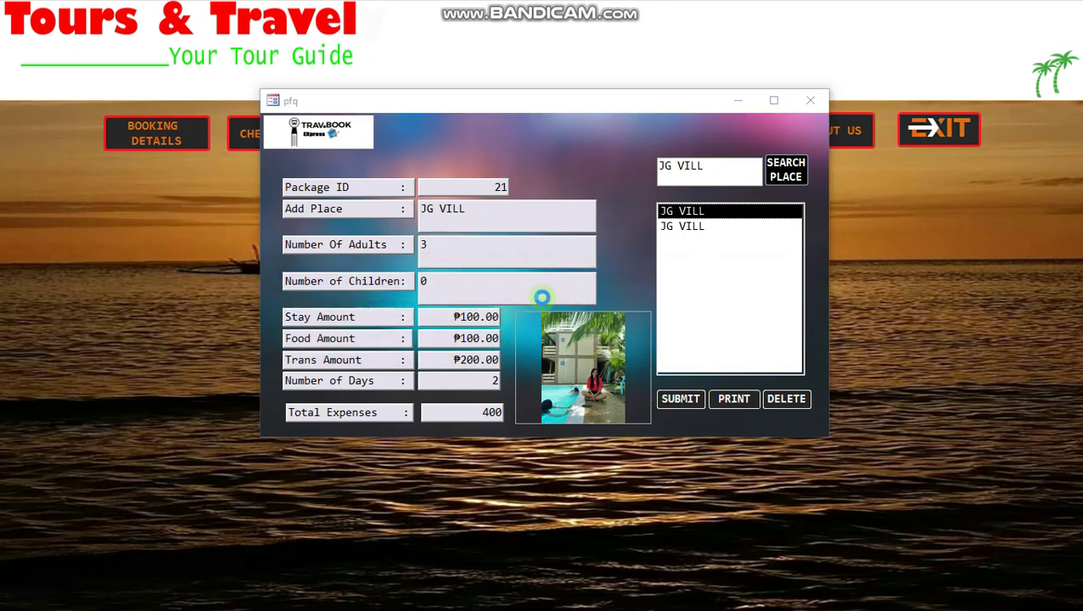
pyautogui.moveTo(394, 94); pyautogui.dragTo(748, 100)
pyautogui.click(766, 138)
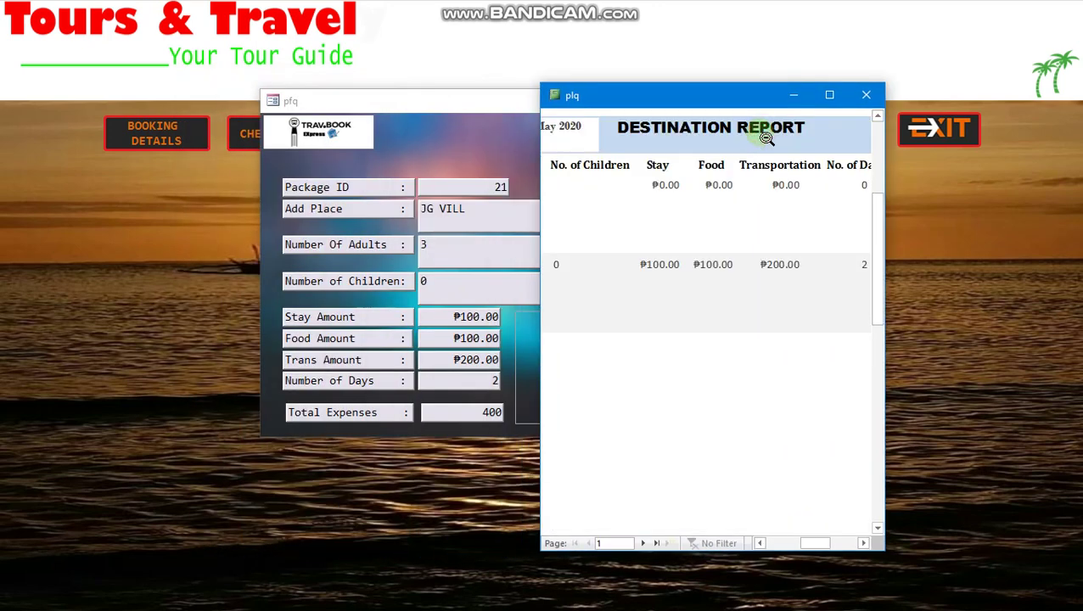
pyautogui.click(764, 139)
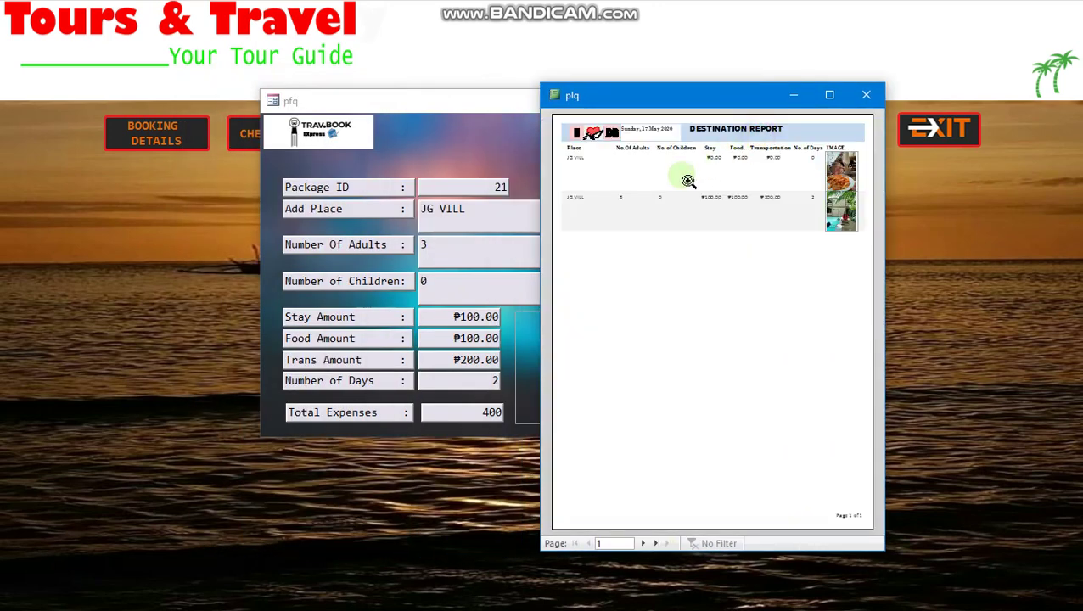
pyautogui.click(624, 163)
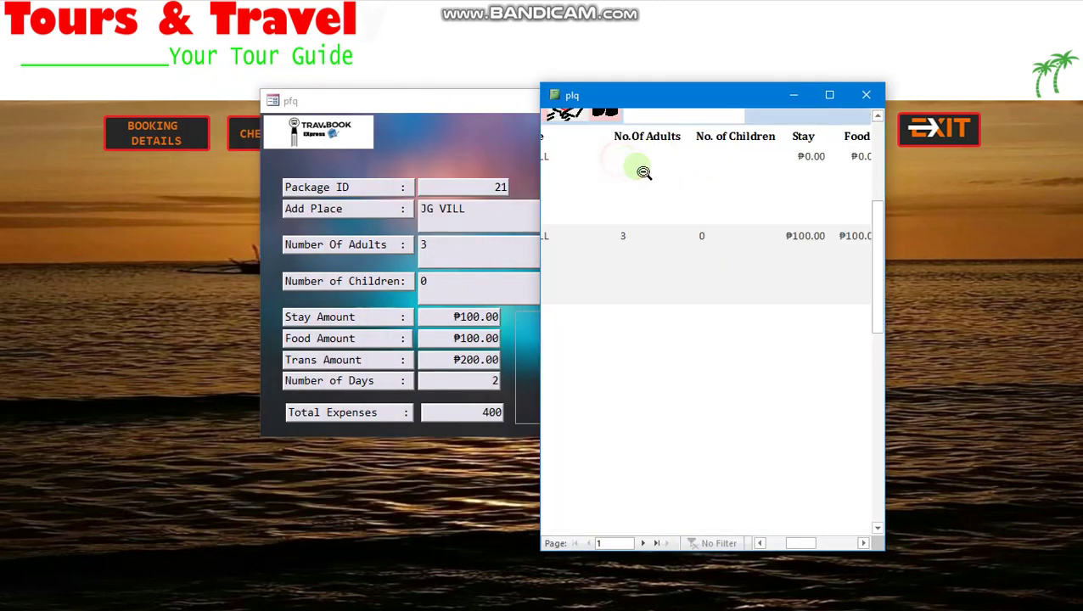
pyautogui.click(862, 543)
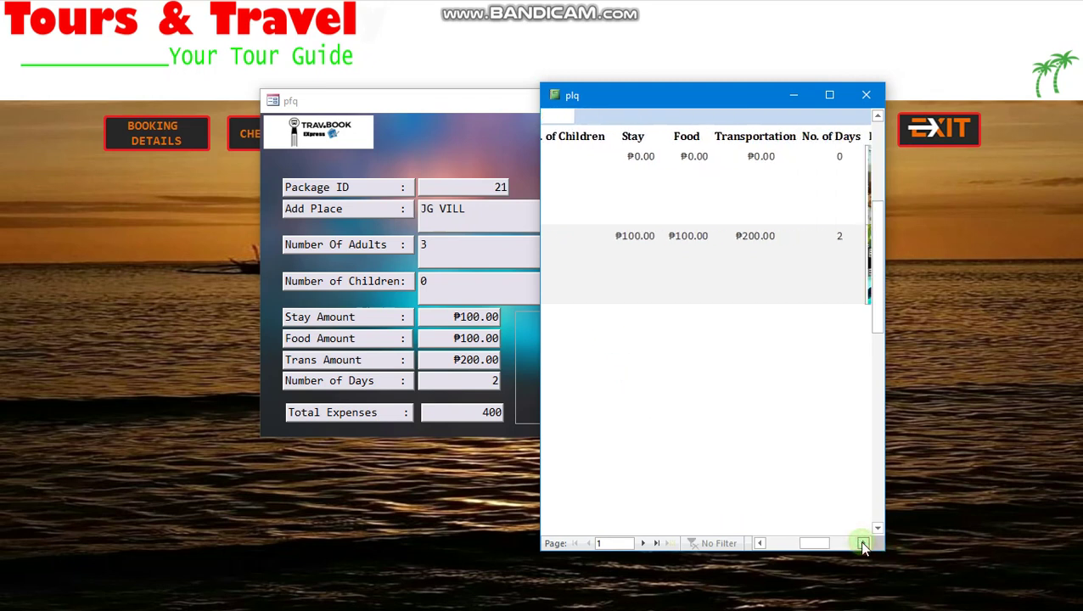